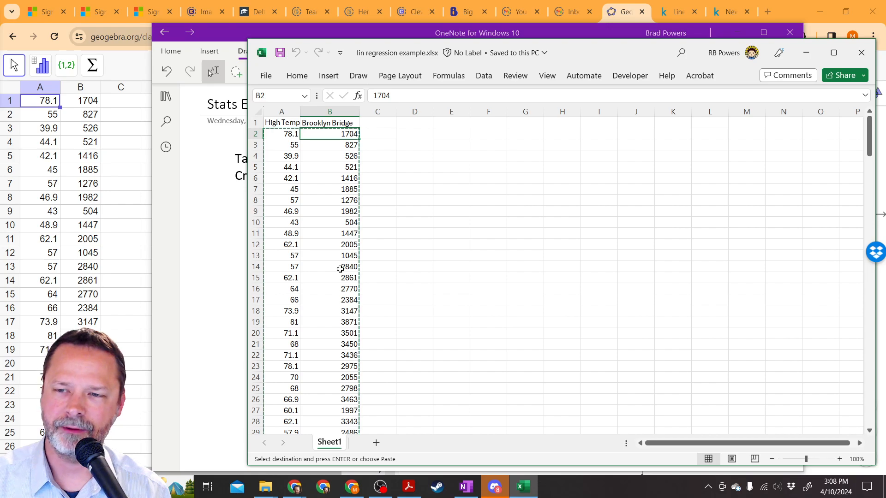
# Step: Copy the GeoGebra Classic spreadsheet web address and paste it below the text on the OneNote Stats Example page
pyautogui.click(294, 138)
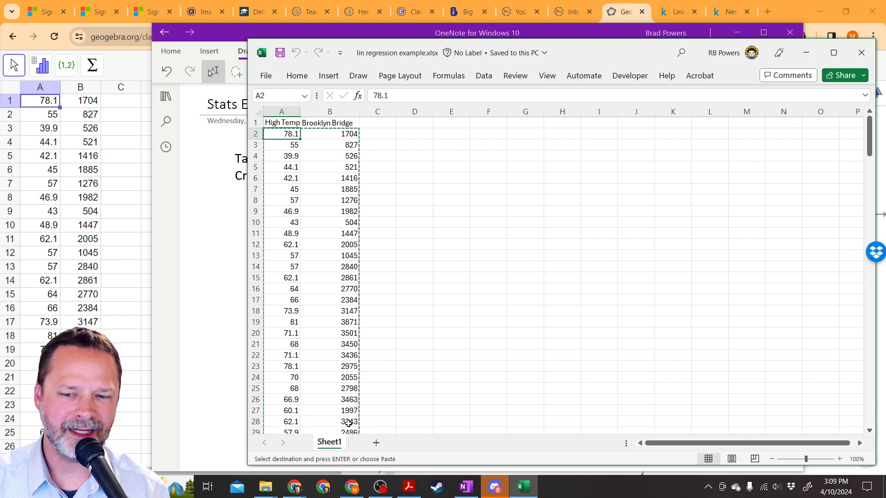
pyautogui.click(74, 170)
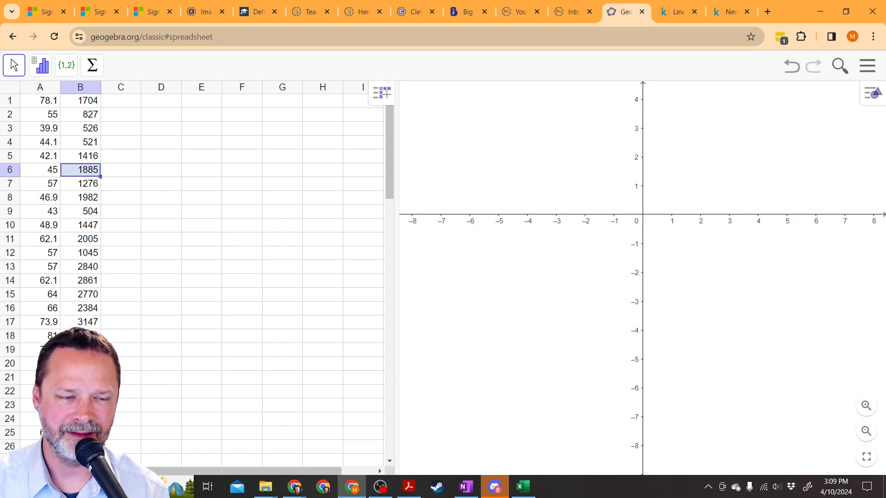
pyautogui.click(99, 36)
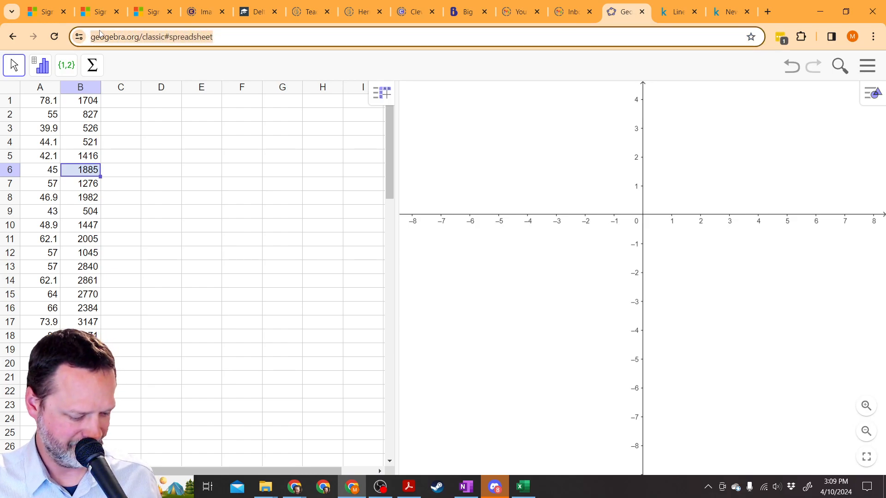
pyautogui.click(466, 487)
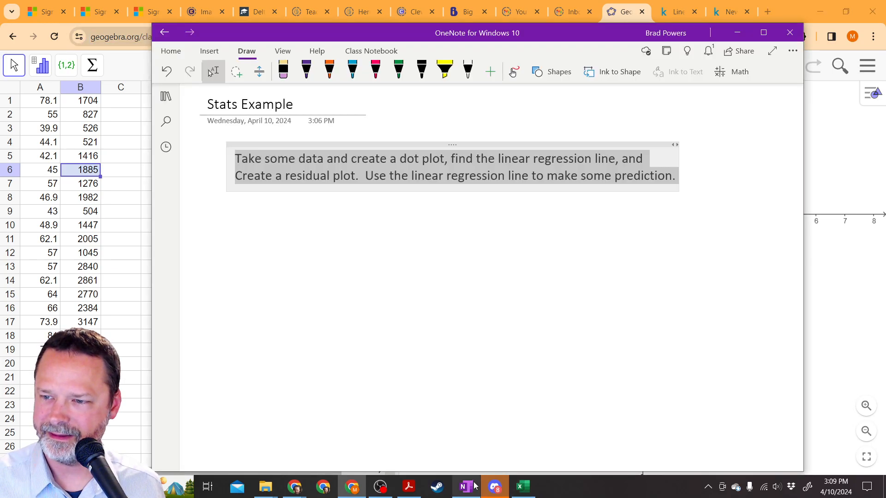
pyautogui.rightClick(510, 261)
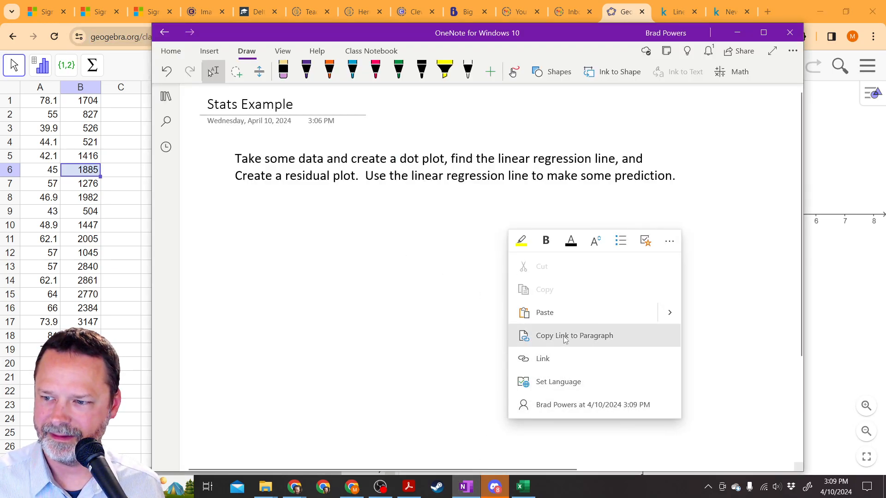
pyautogui.click(561, 313)
# Step: Enlarge the font size of the pasted GeoGebra link
pyautogui.moveTo(678, 270); pyautogui.dragTo(539, 273)
pyautogui.rightClick(562, 266)
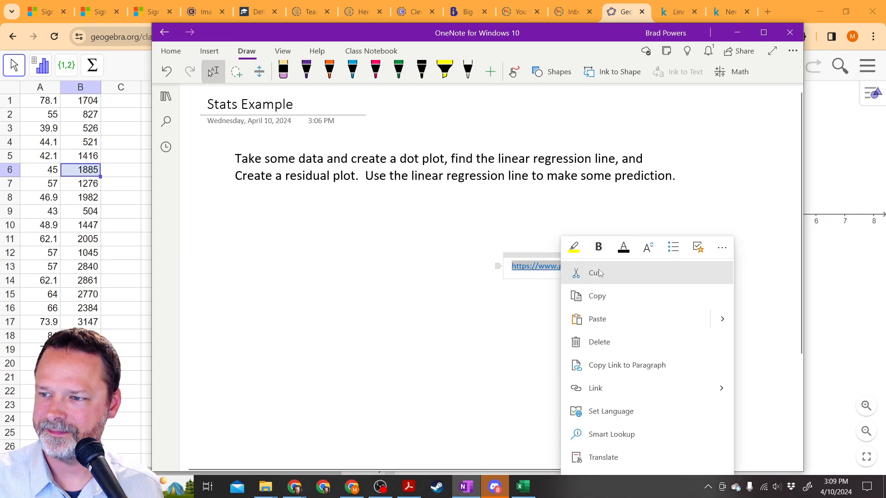
pyautogui.click(649, 247)
pyautogui.click(674, 433)
pyautogui.click(567, 362)
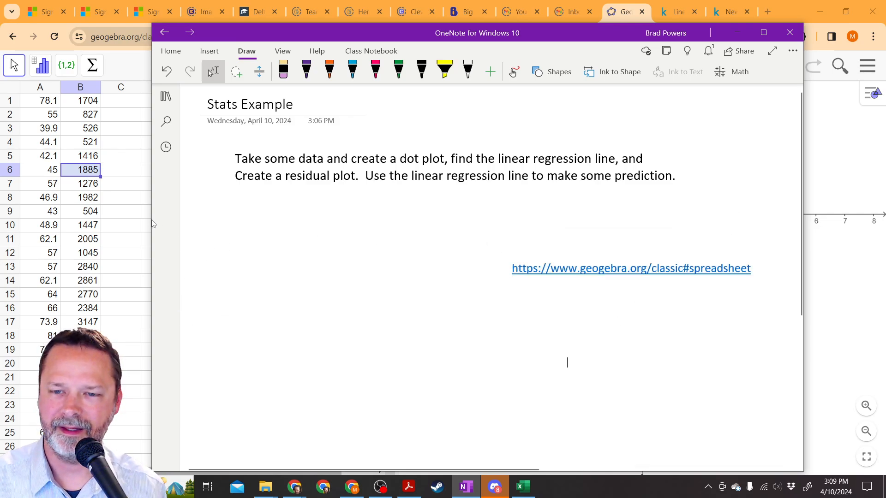
# Step: Switch back to GeoGebra and create a Two Variable Regression Analysis from cells A1:B29
pyautogui.click(129, 212)
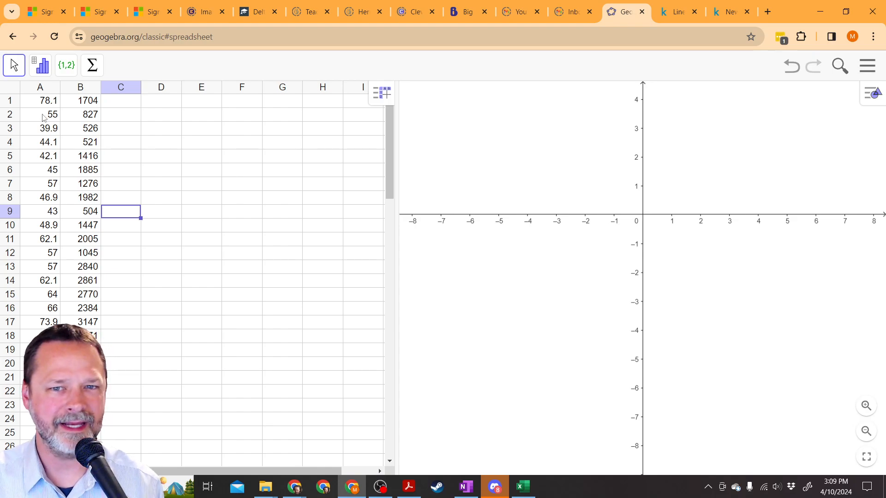
pyautogui.moveTo(46, 101); pyautogui.dragTo(80, 459)
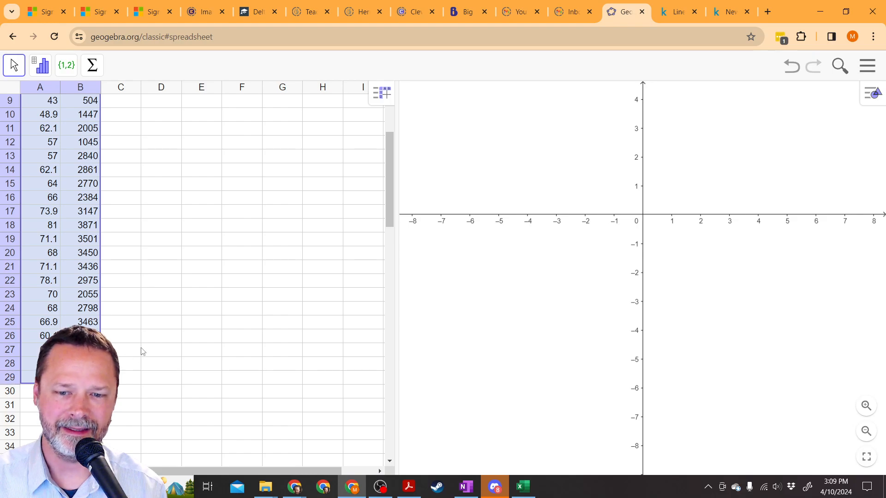
pyautogui.scroll(3, 141, 332)
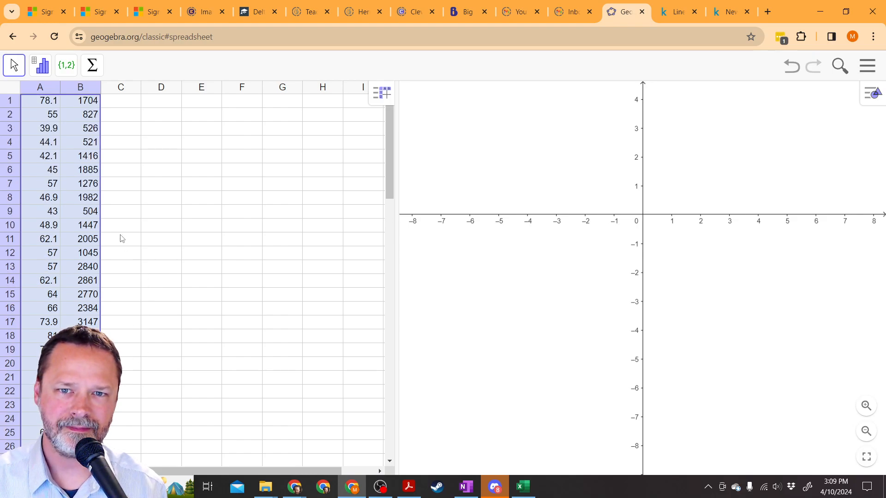
pyautogui.scroll(-2, 115, 243)
pyautogui.scroll(2, 120, 249)
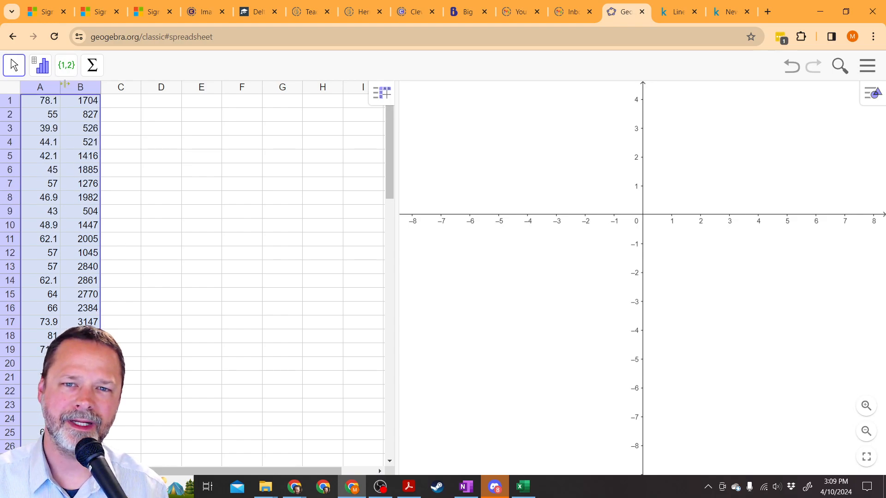
pyautogui.click(37, 69)
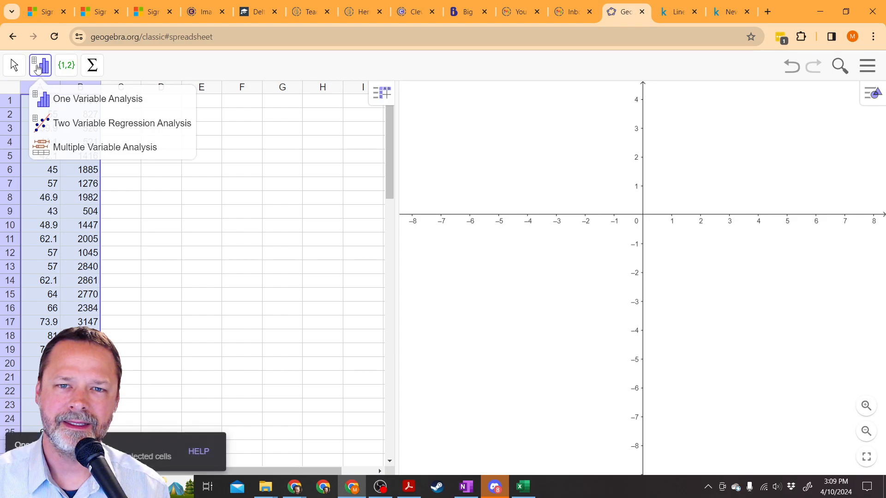
pyautogui.click(88, 132)
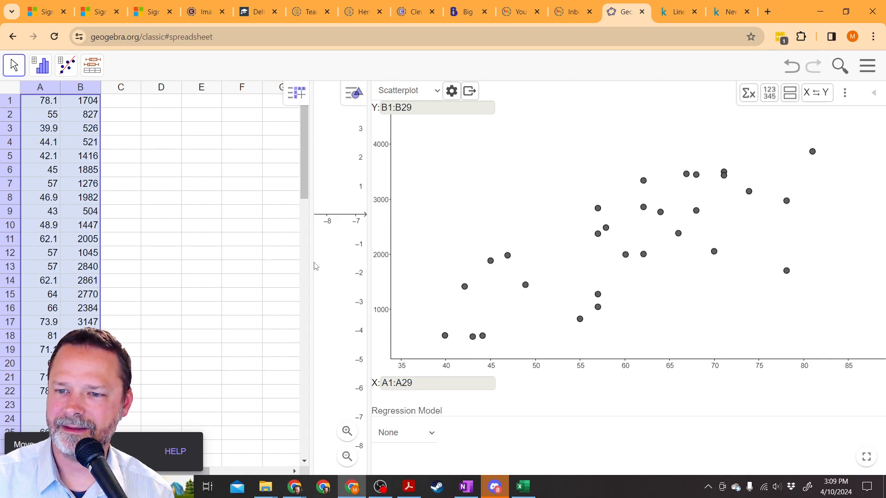
# Step: Widen the scatterplot area by shrinking the spreadsheet and graphics views, and set the regression model to Linear
pyautogui.moveTo(314, 267); pyautogui.dragTo(140, 267)
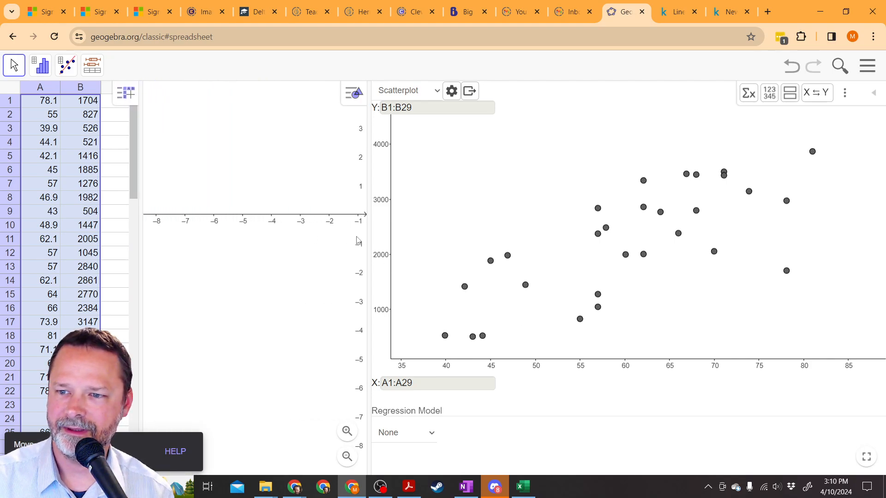
pyautogui.moveTo(366, 235); pyautogui.dragTo(254, 235)
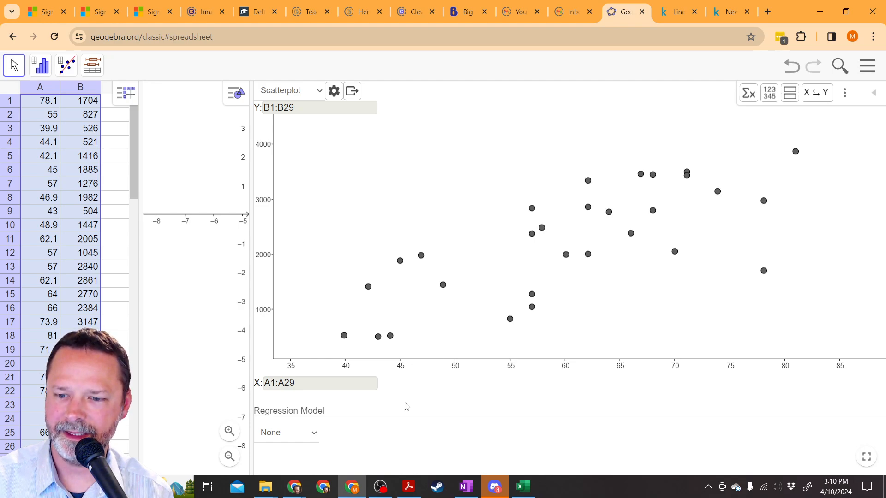
pyautogui.click(313, 433)
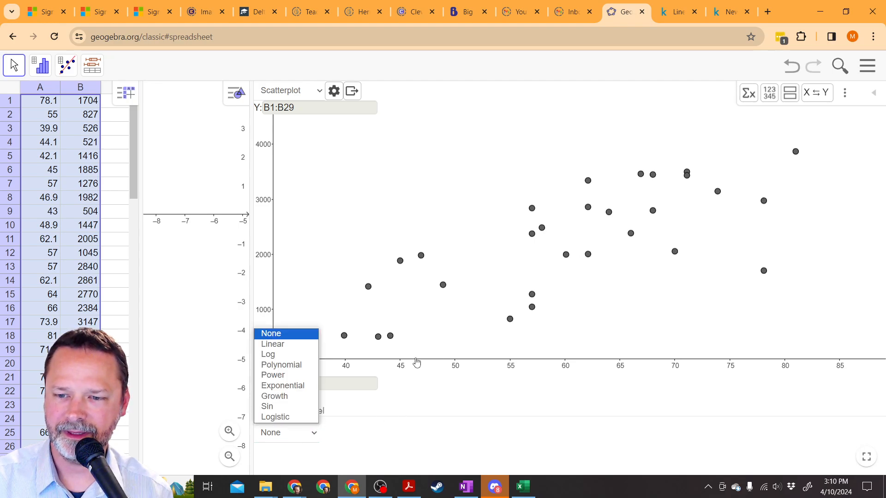
pyautogui.click(307, 437)
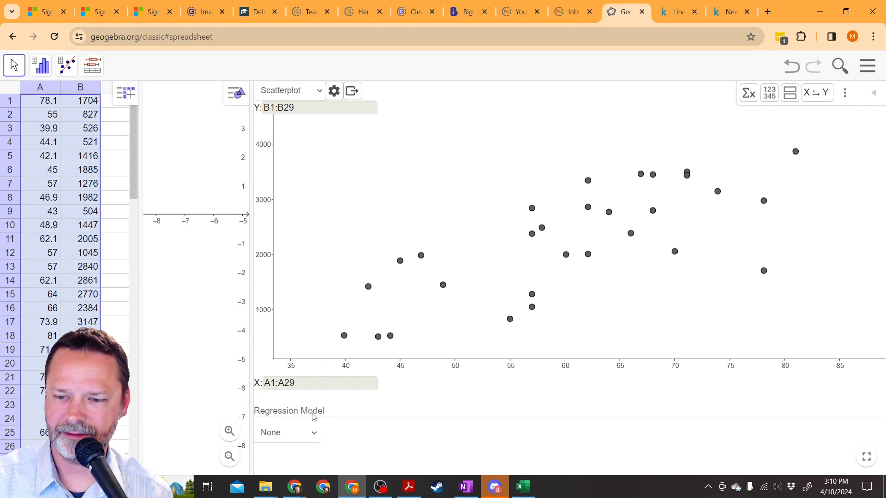
pyautogui.click(309, 436)
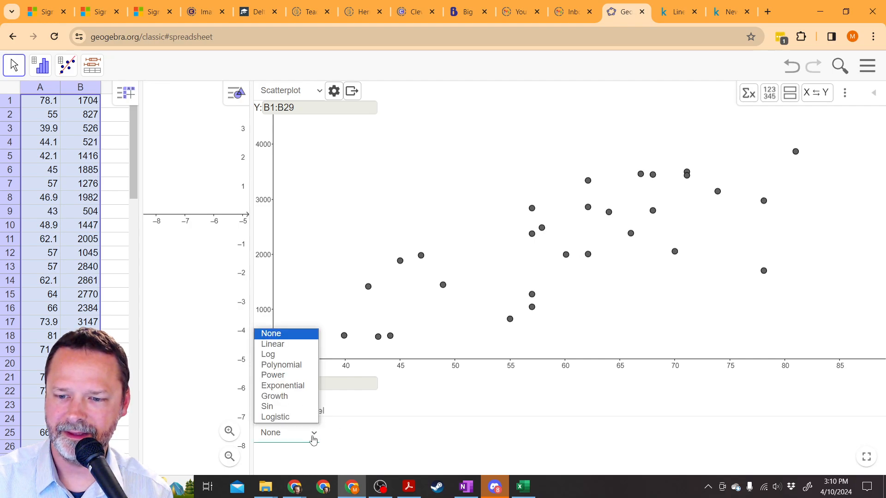
pyautogui.click(293, 351)
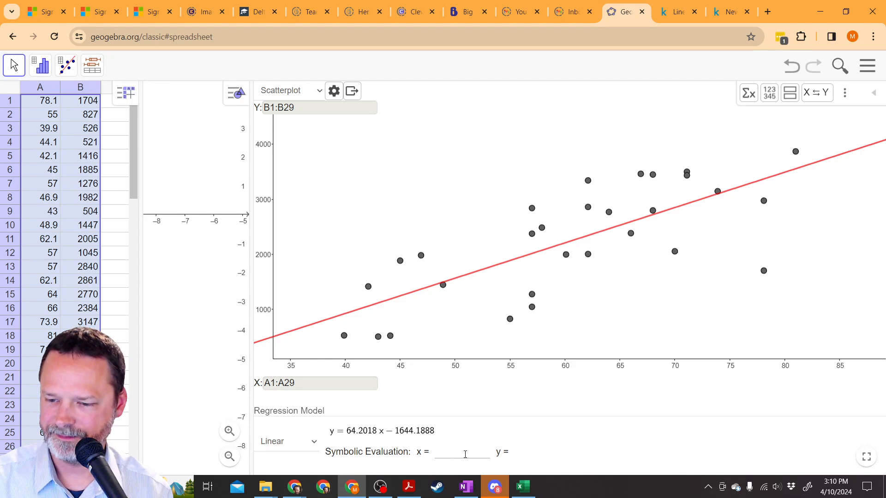
# Step: Evaluate the linear regression equation at x = 81 and at x = 75, comparing each prediction with the nearby data point
pyautogui.click(465, 454)
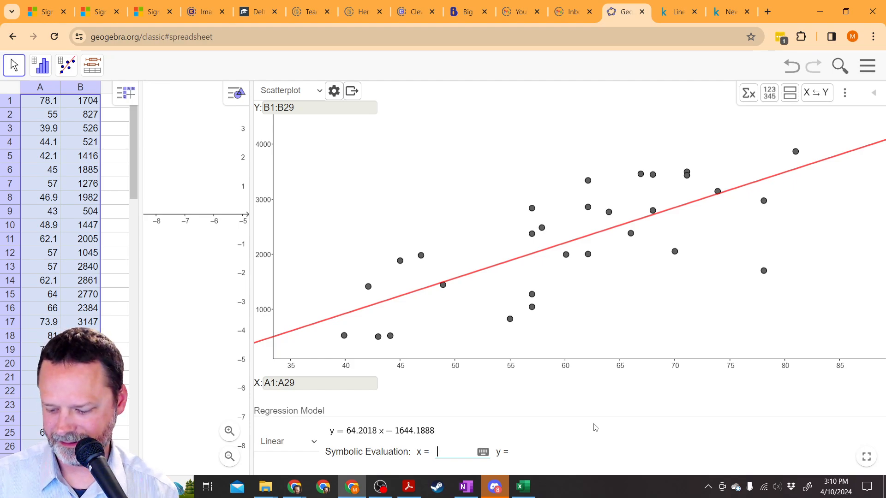
pyautogui.write('81')
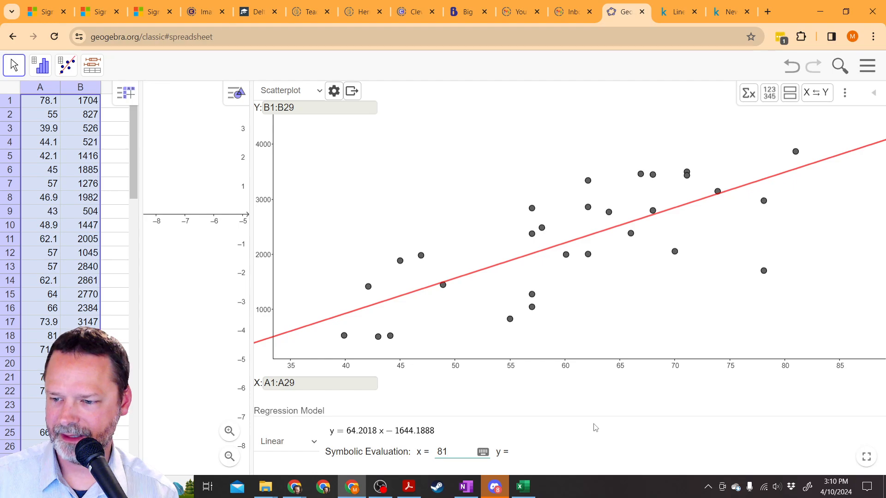
pyautogui.press('Return')
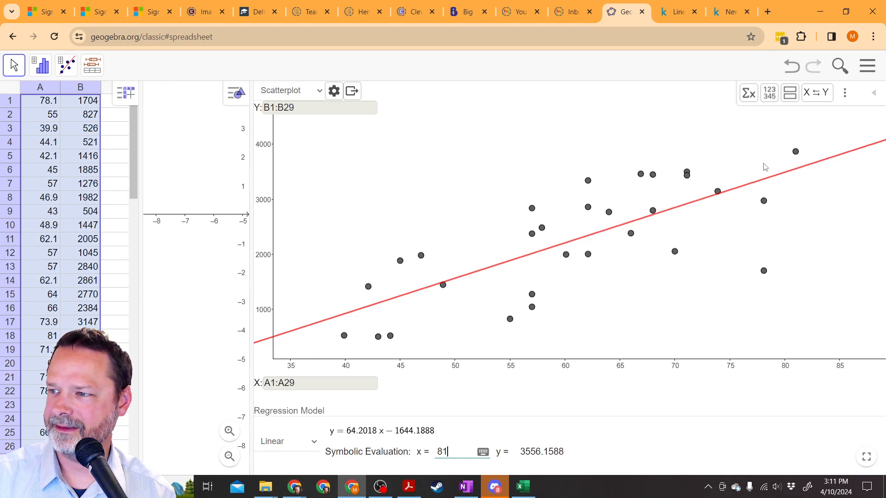
pyautogui.click(794, 152)
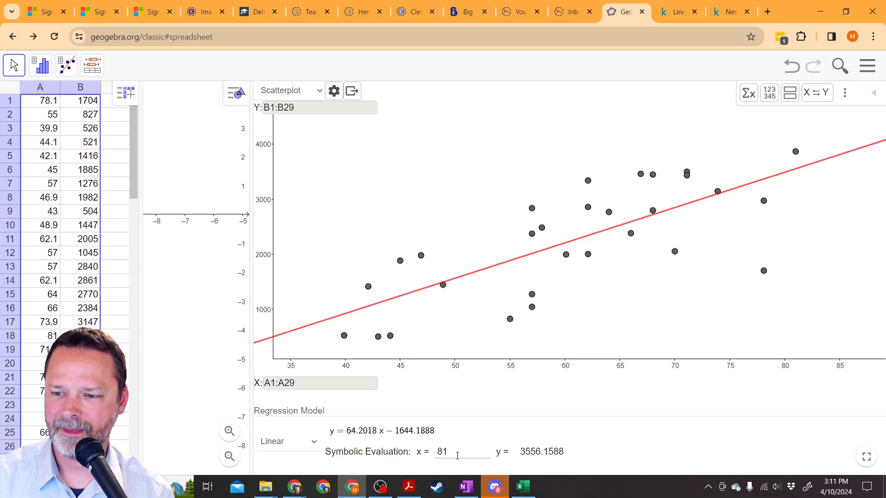
pyautogui.doubleClick(460, 452)
pyautogui.write('75')
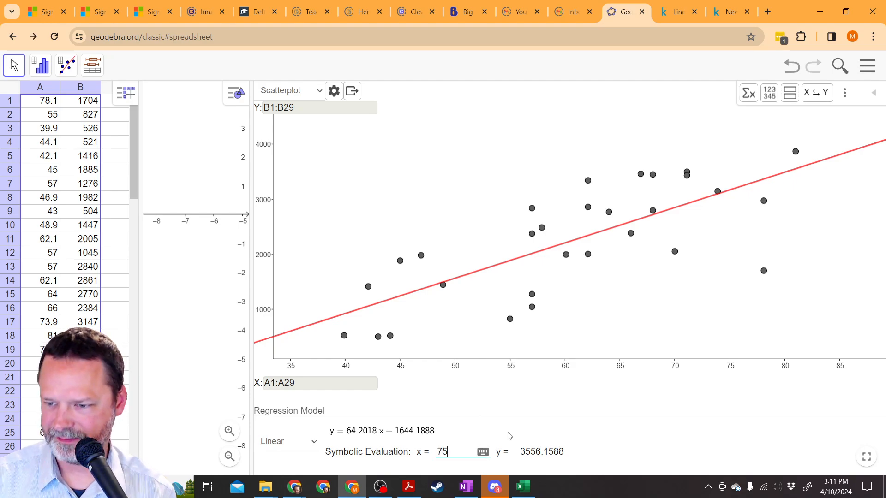
pyautogui.press('Return')
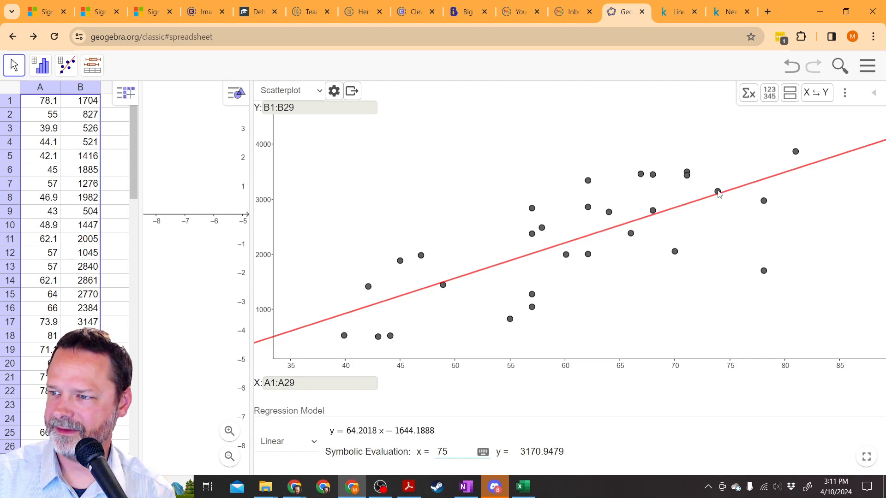
pyautogui.click(719, 194)
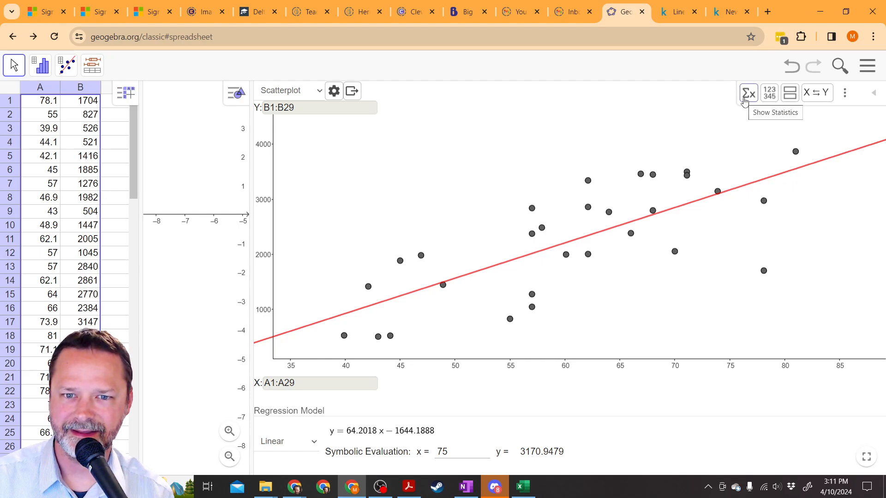
# Step: Show the regression statistics beside the scatterplot
pyautogui.click(745, 101)
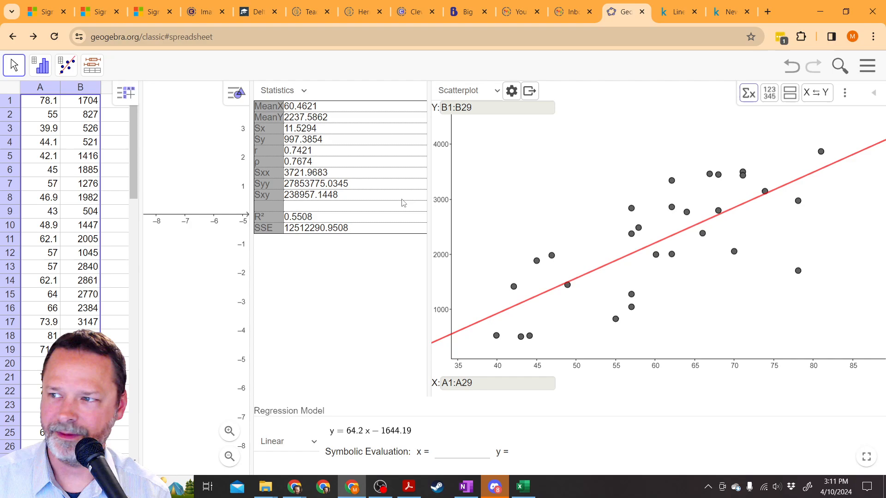
pyautogui.click(867, 67)
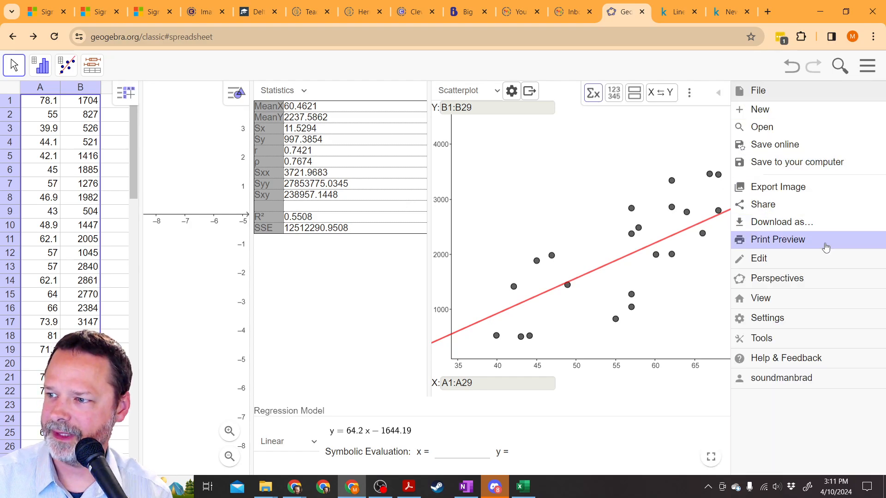
pyautogui.click(808, 318)
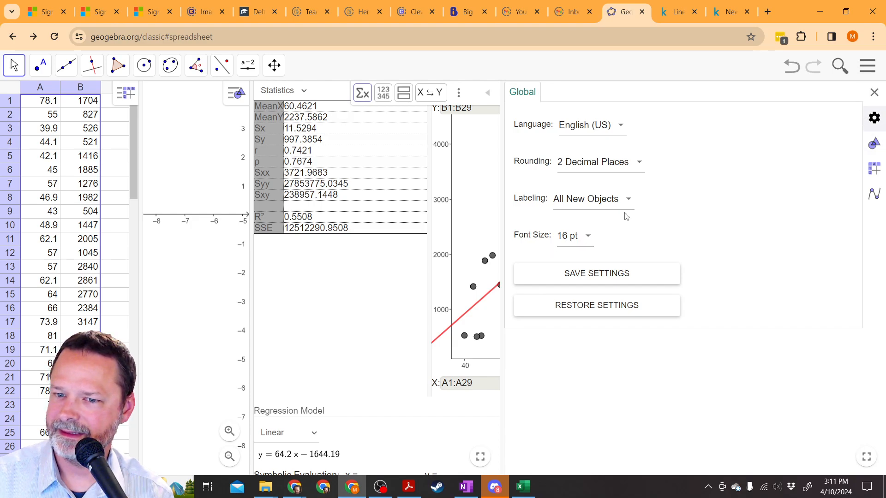
pyautogui.click(874, 92)
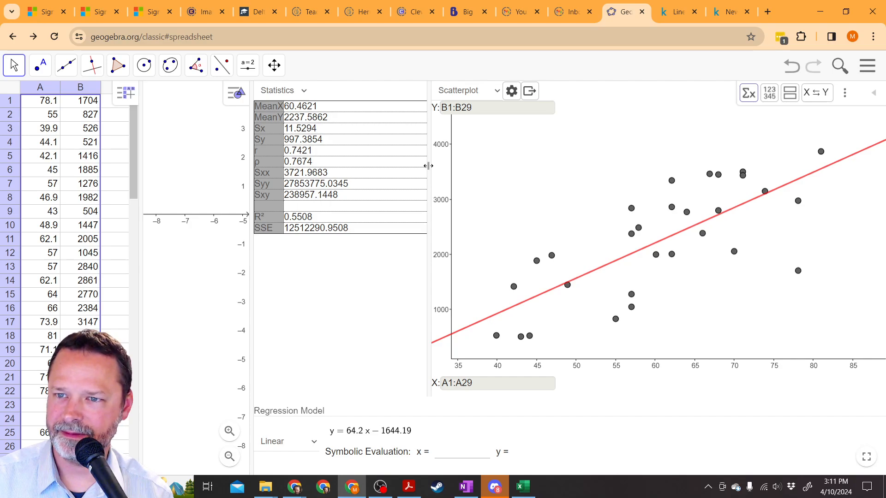
# Step: Narrow the statistics table to enlarge the plot, and change the Scatterplot to a Residual Plot
pyautogui.moveTo(428, 166); pyautogui.dragTo(368, 167)
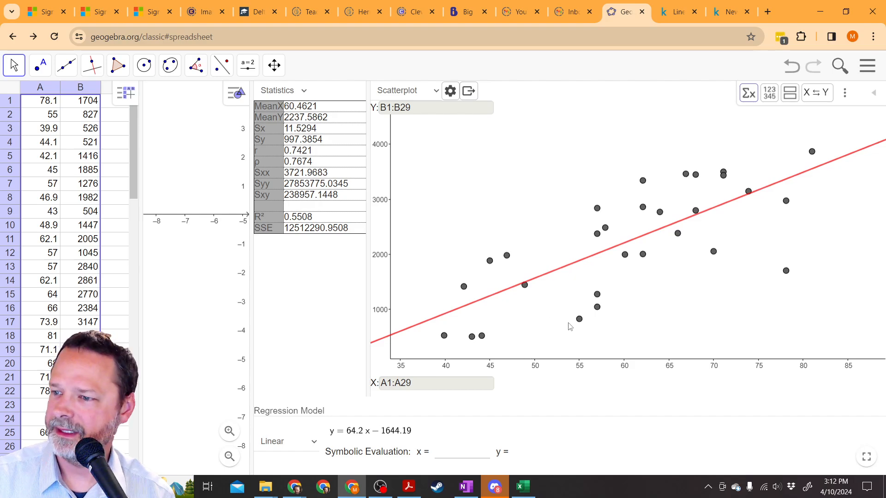
pyautogui.click(425, 93)
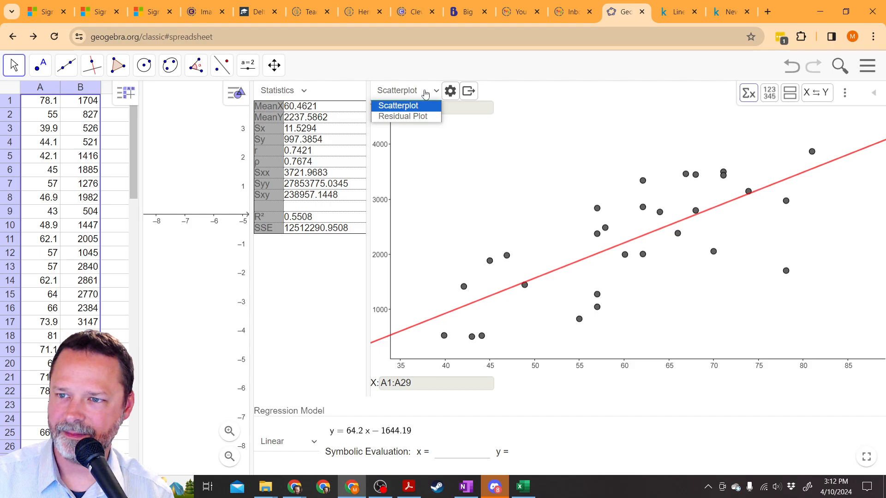
pyautogui.click(414, 116)
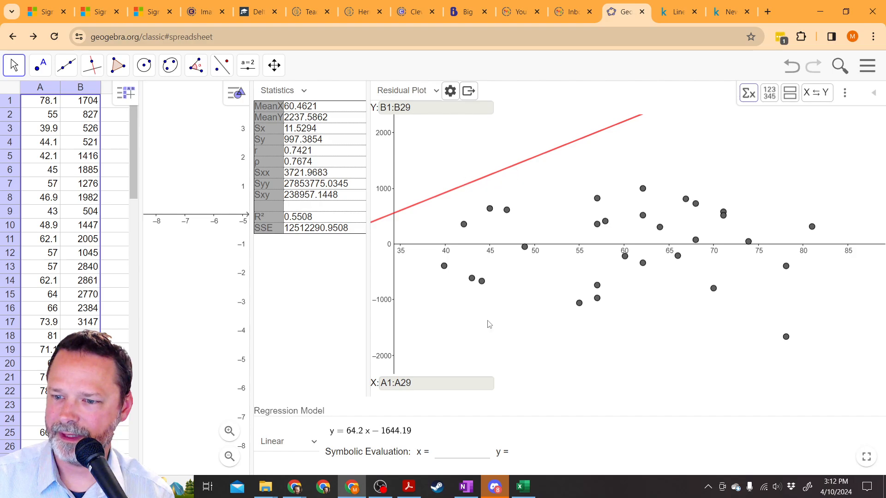
# Step: Set the regression model to None and reset the plot by switching it to Scatterplot and back to Residual Plot
pyautogui.click(312, 442)
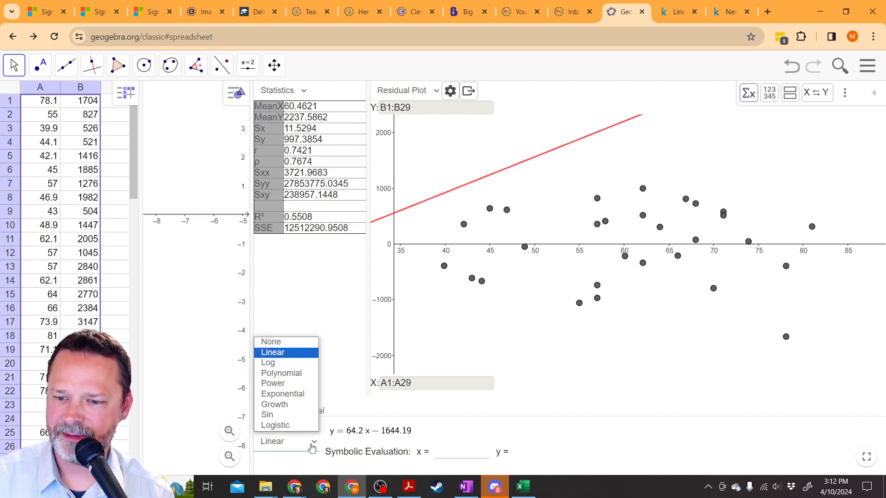
pyautogui.click(278, 341)
pyautogui.click(470, 92)
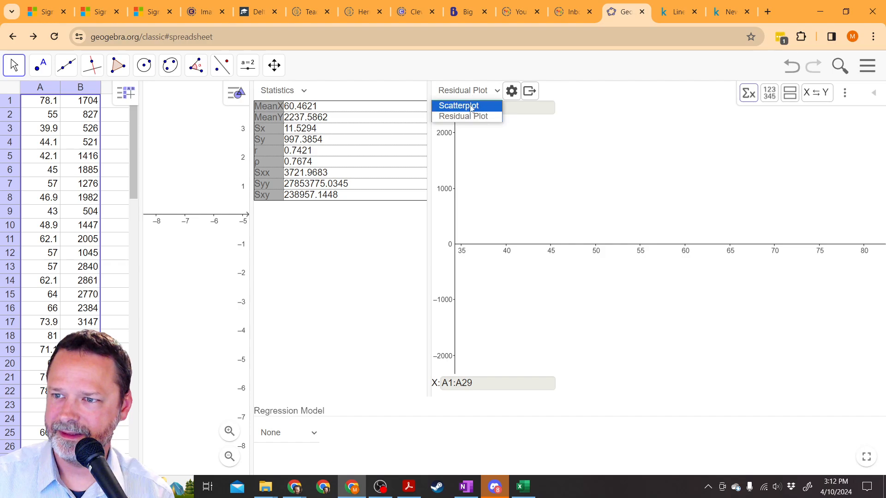
pyautogui.click(470, 105)
pyautogui.click(475, 92)
pyautogui.click(487, 117)
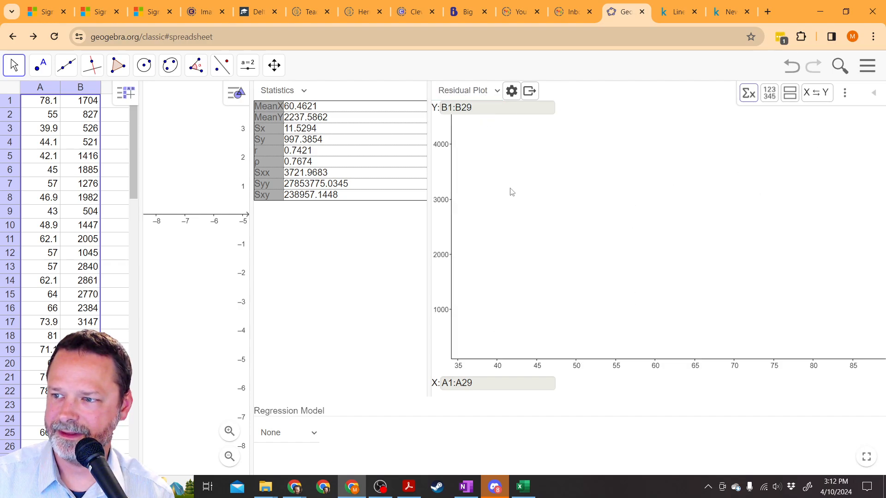
# Step: Reapply the Linear regression model to the residual plot and narrow the statistics table to give the plot more room
pyautogui.click(309, 433)
pyautogui.click(296, 345)
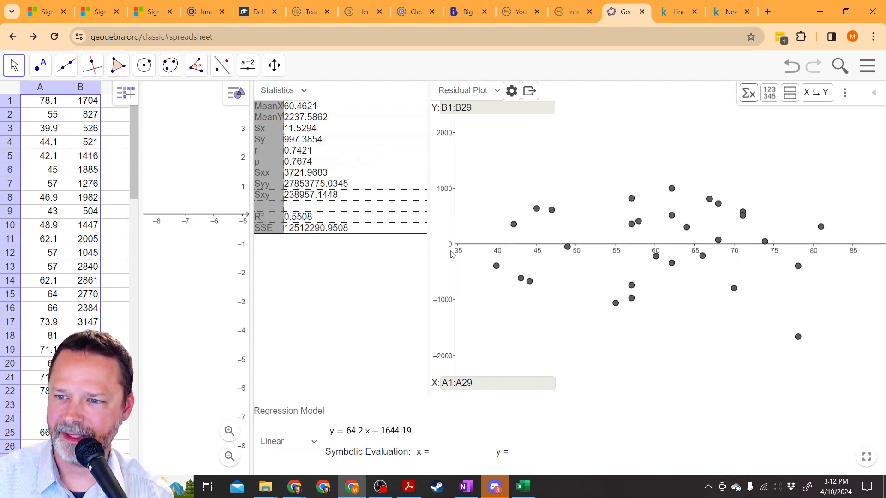
pyautogui.moveTo(429, 247); pyautogui.dragTo(375, 244)
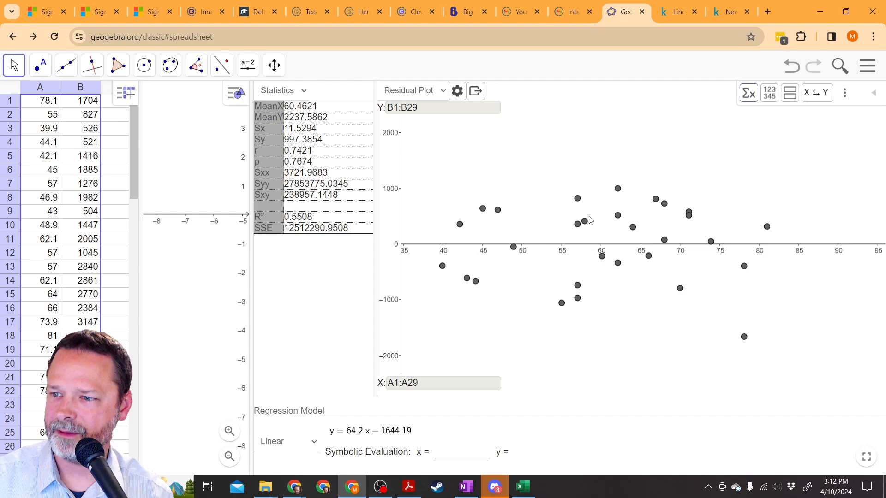